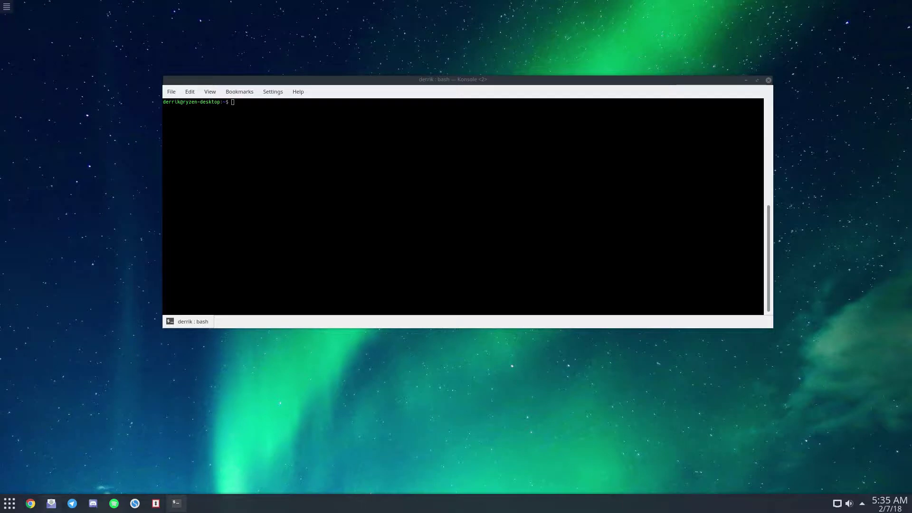
Create ~/Videos/ffmpeg-capture with mkdir -p and cd into it using Tab completion
click(373, 188)
text(kdir -)
text(p ~/)
text(Video)
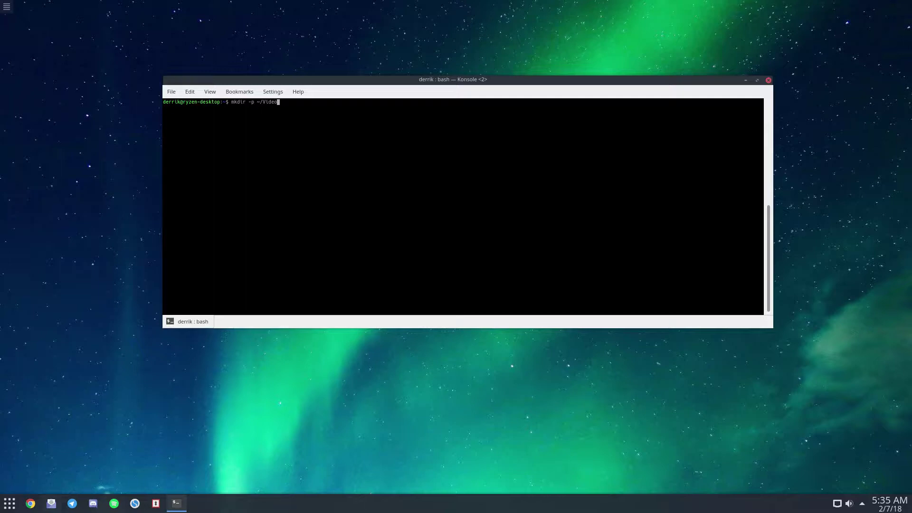
text(s/ffmpeg-)
text(capture)
key(Return)
text(cd ~/)
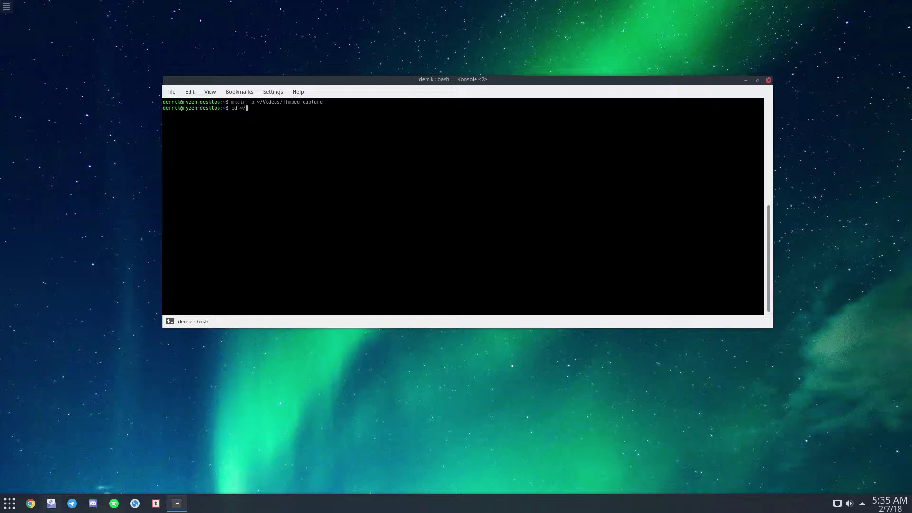
text(Videos/ff)
key(Tab)
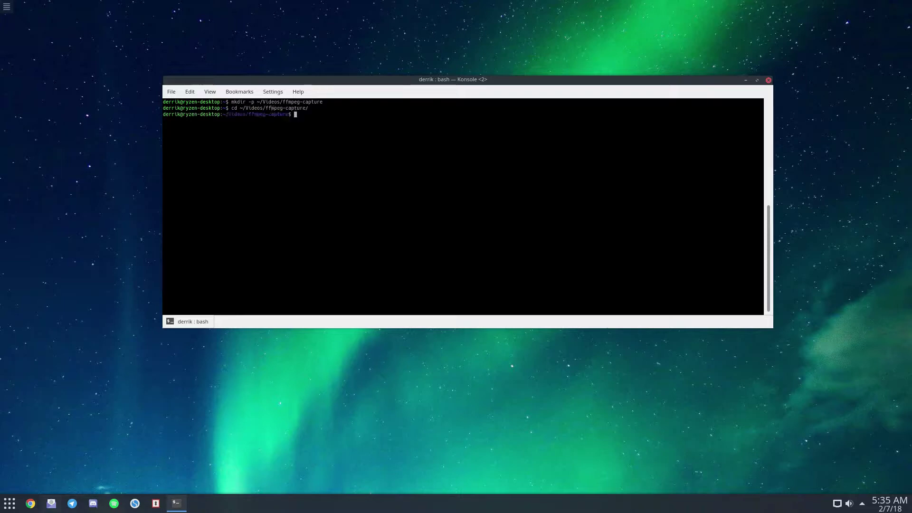
key(Return)
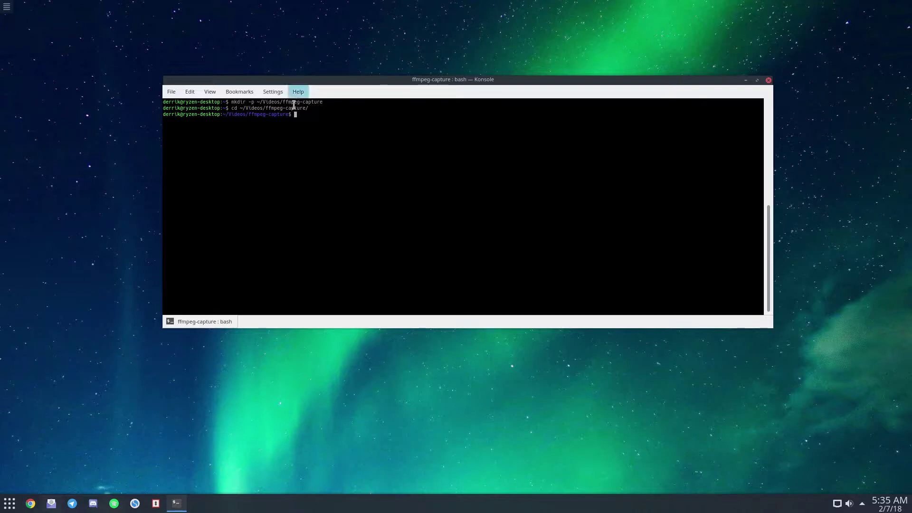
drag(289, 114, 222, 114)
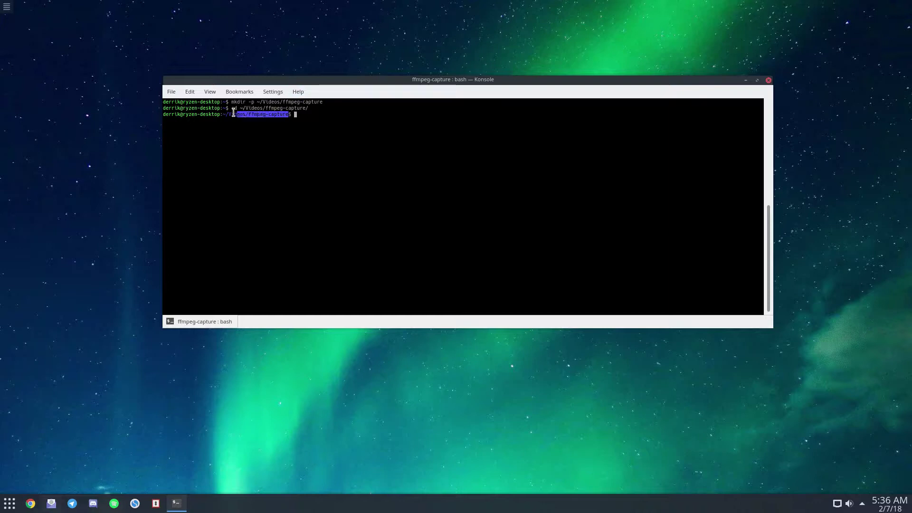
click(310, 114)
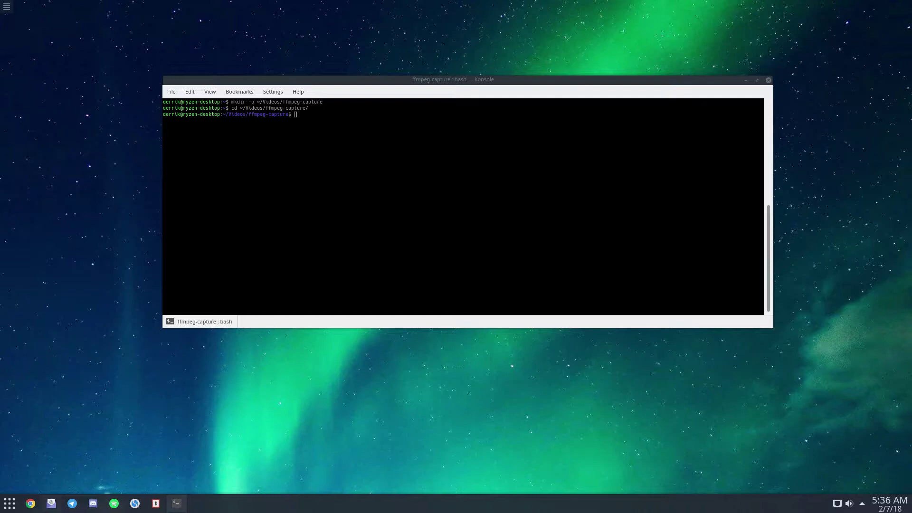
Start an x11grab capture of the 1920x1080 screen at 30 fps, huffyuv, into out.avi
click(378, 168)
text(ffmpeg -f x11grab -y -r 30 -s 1920x1080 -i :0.0 -vcodec huffyuv out.avi)
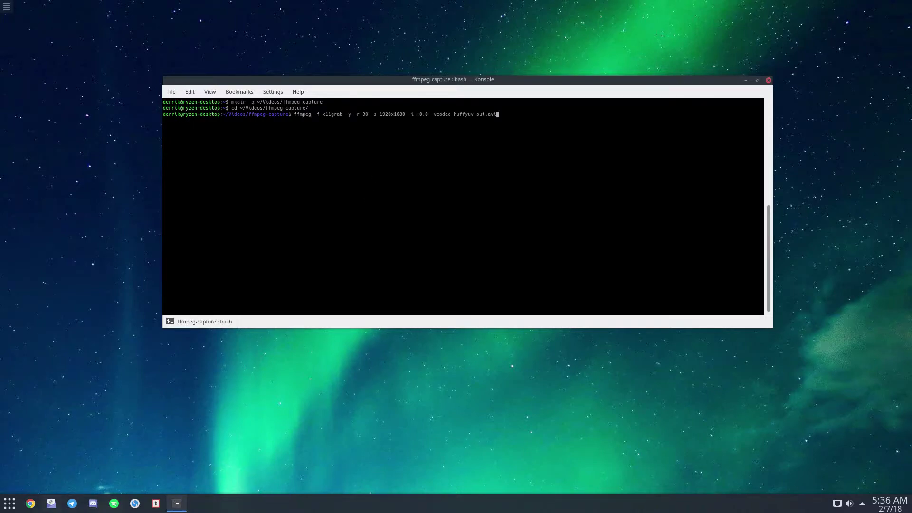
key(Return)
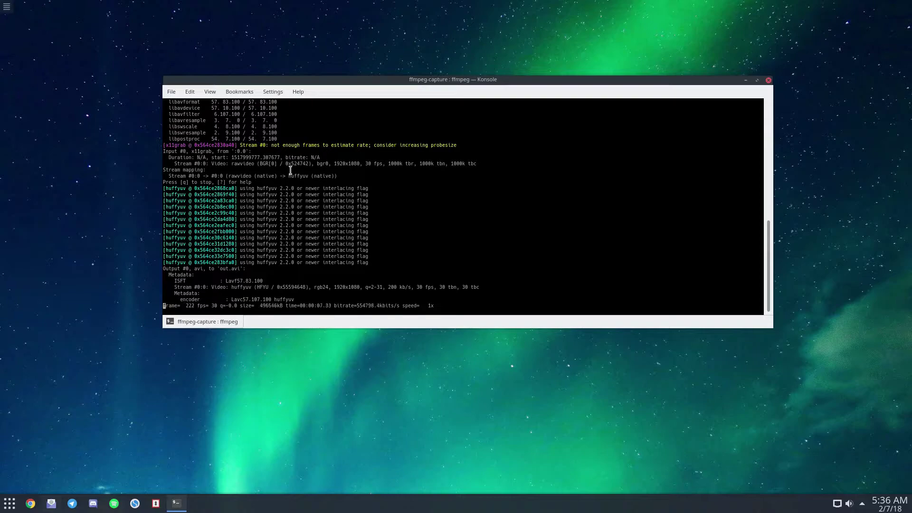
Move the terminal window down and left, then stop the ffmpeg recording with q
drag(529, 232, 528, 222)
mouse_move(453, 79)
mouse_down()
mouse_move(222, 196)
mouse_move(457, 83)
mouse_move(409, 110)
mouse_up()
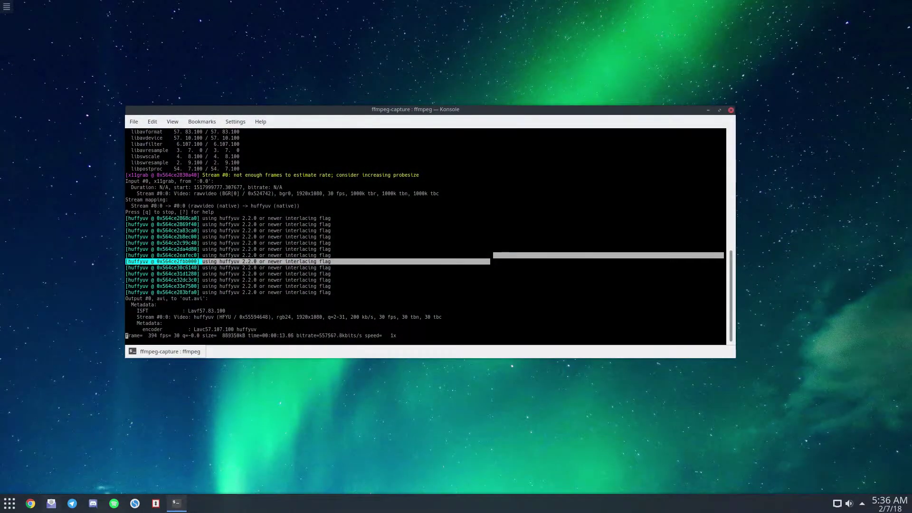
click(459, 251)
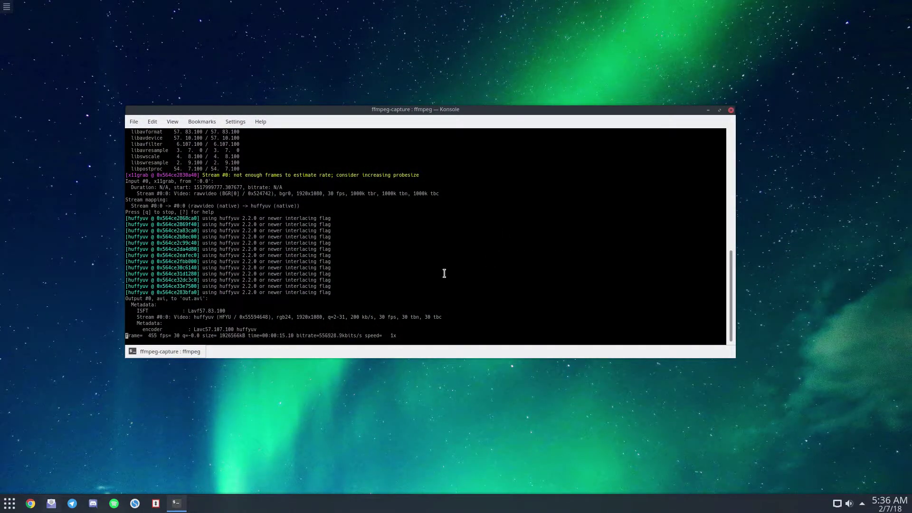
key(q)
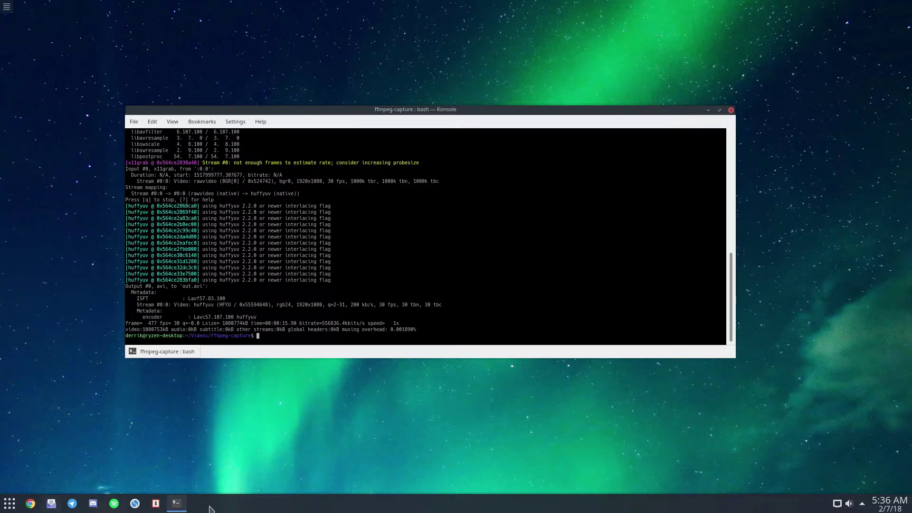
click(9, 503)
Open out.avi from Videos/ffmpeg-capture in SMPlayer using Dolphin's Open With menu
click(16, 370)
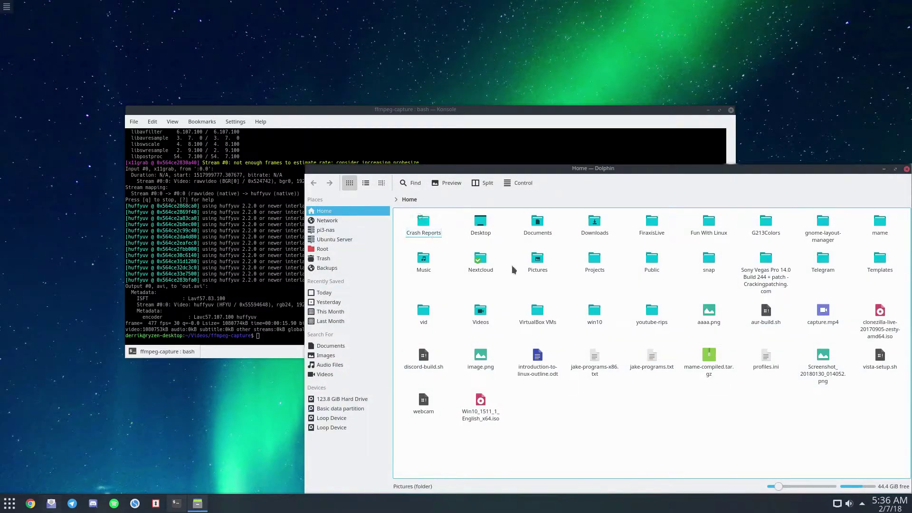
double_click(481, 314)
double_click(427, 236)
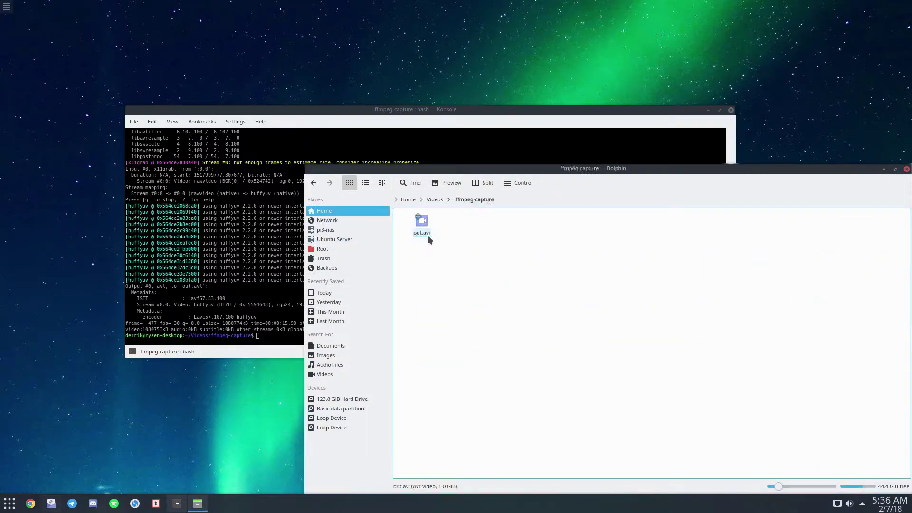
right_click(421, 225)
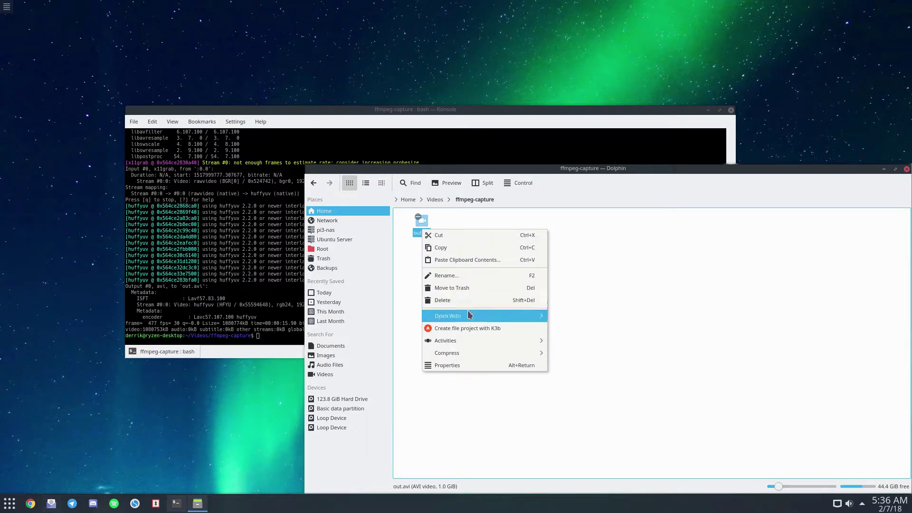
mouse_move(470, 316)
click(571, 365)
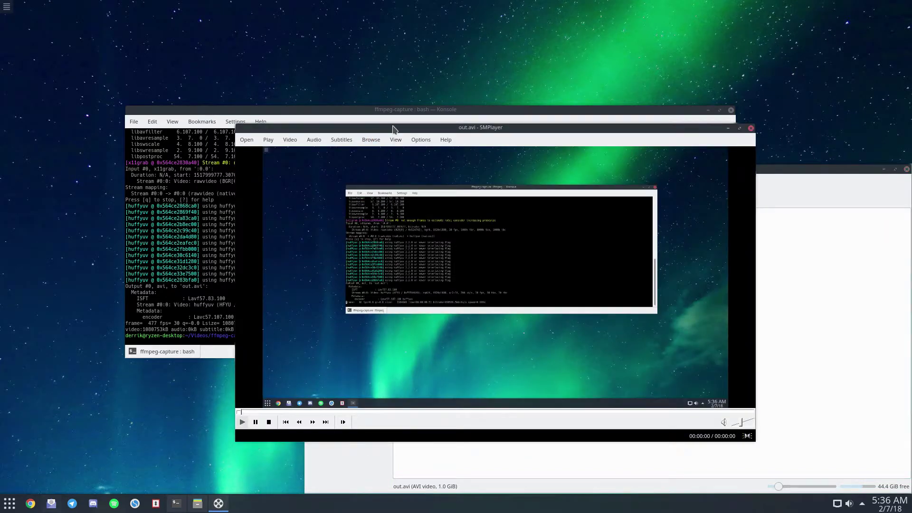
Watch the 15-second out.avi playback, close SMPlayer and maximize the Konsole window
drag(392, 128, 364, 122)
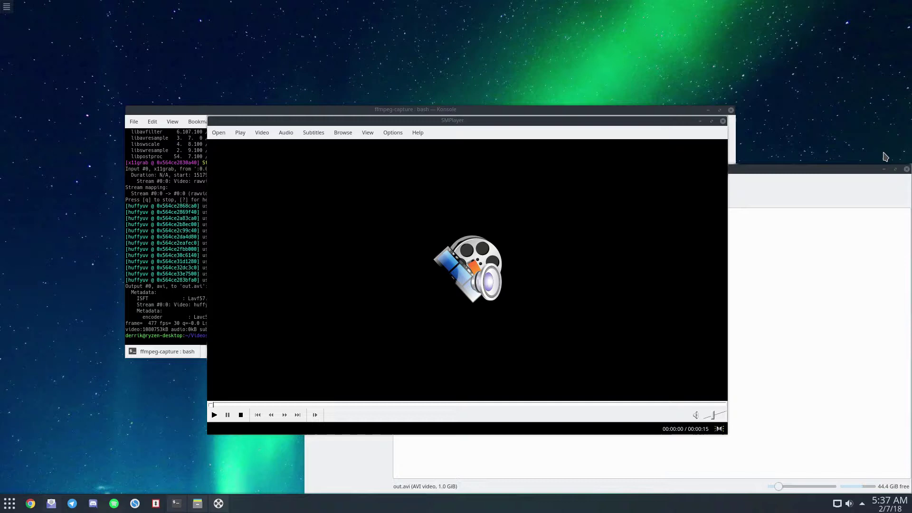
double_click(214, 108)
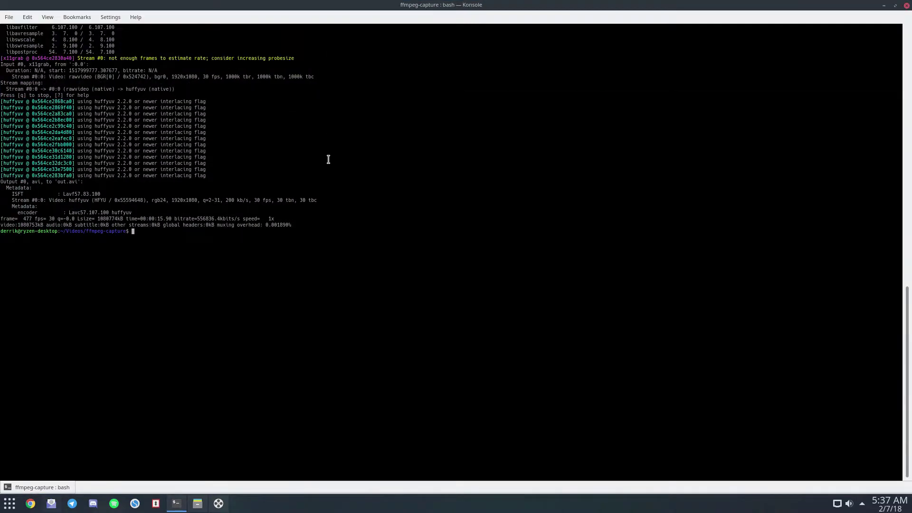
Recall the previous ffmpeg x11grab huffyuv out.avi command at the prompt
key(Up)
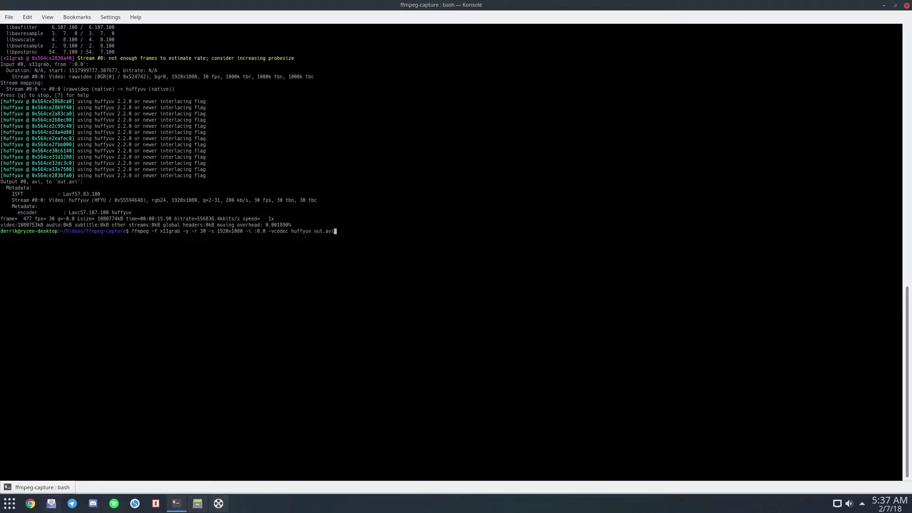
key(alt+Tab)
Run ffplay on /dev/video0 at 320x240 in a new tab and drag it bottom-right
click(8, 17)
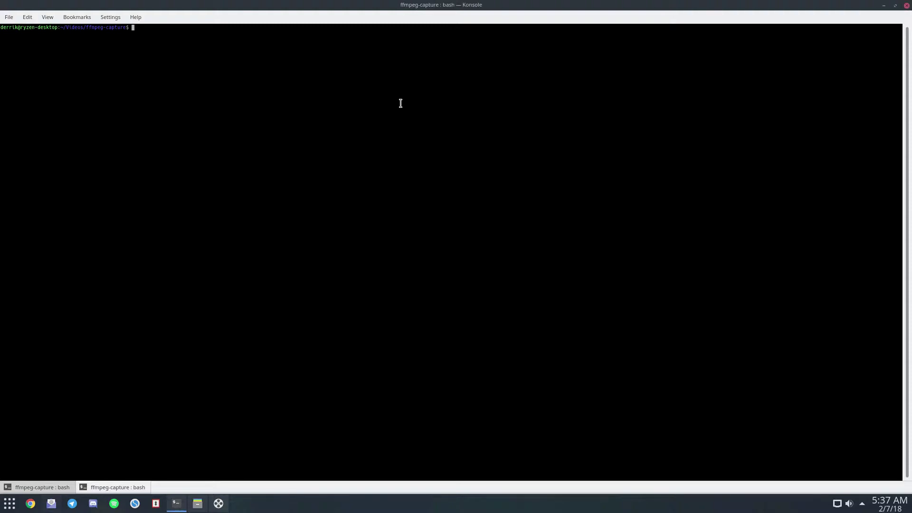
text(ffplay -f video4linux2 -i /dev/video0 -video_size 320x240 -fflags nobuffer)
key(Return)
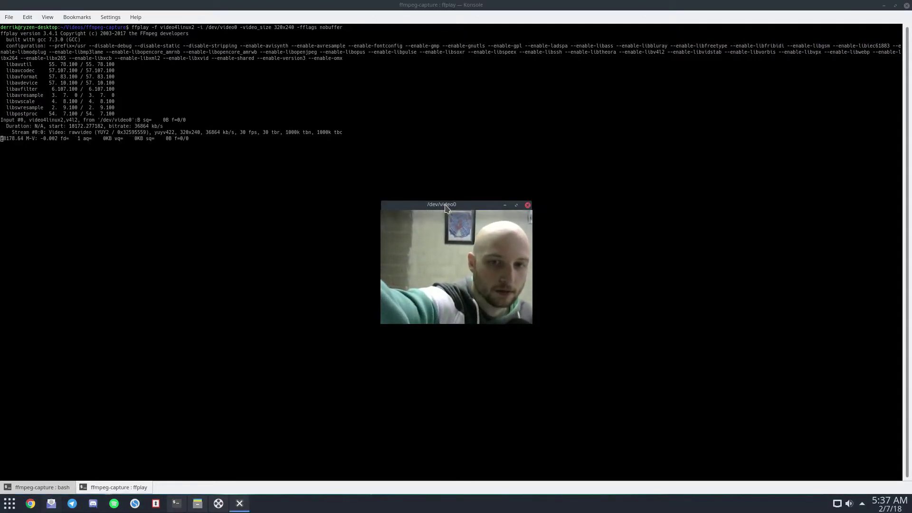
drag(447, 208, 789, 351)
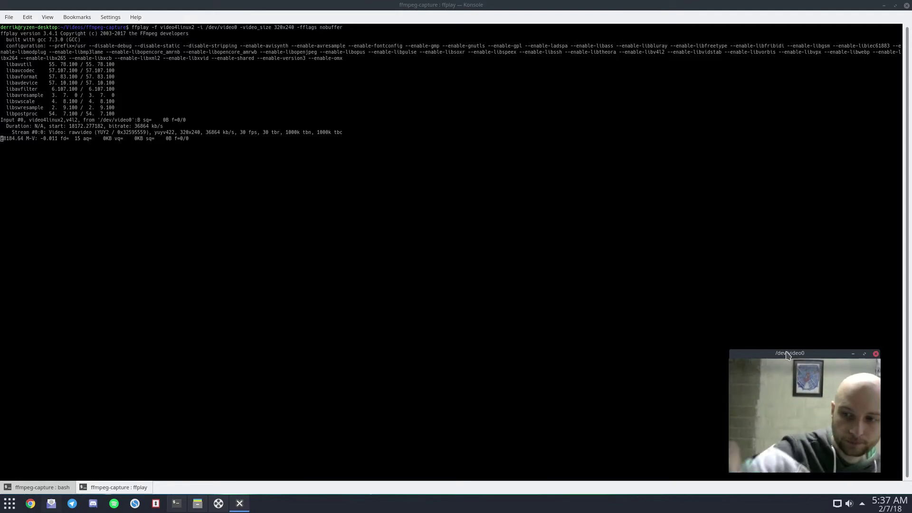
Return to the bash tab and set the ffplay window to Keep Above Others
click(43, 487)
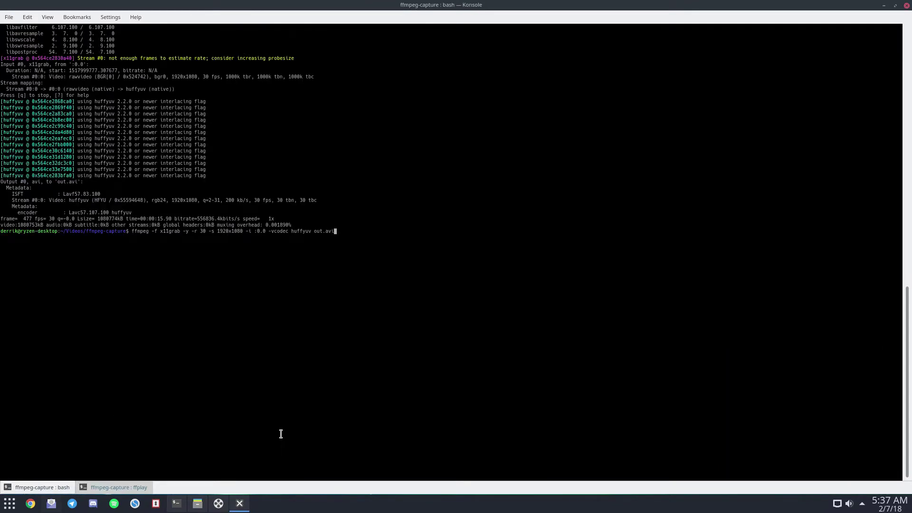
click(239, 503)
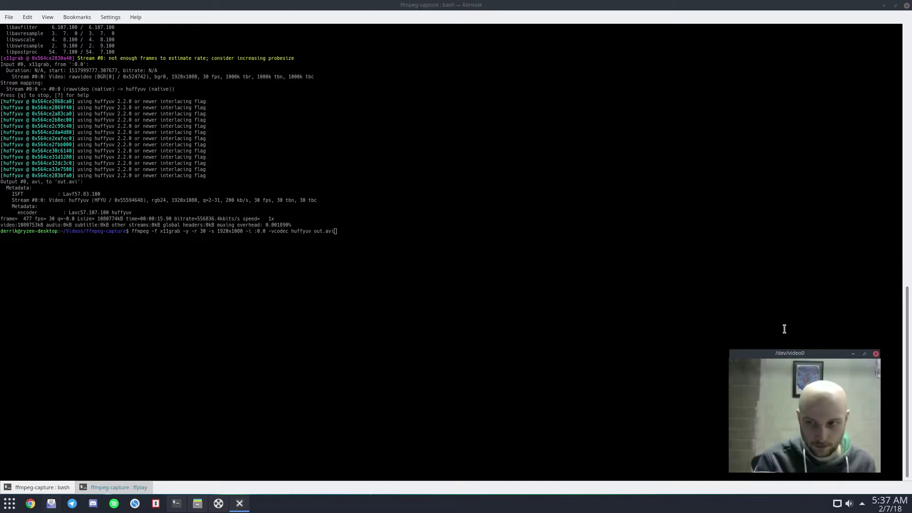
right_click(776, 355)
mouse_move(815, 399)
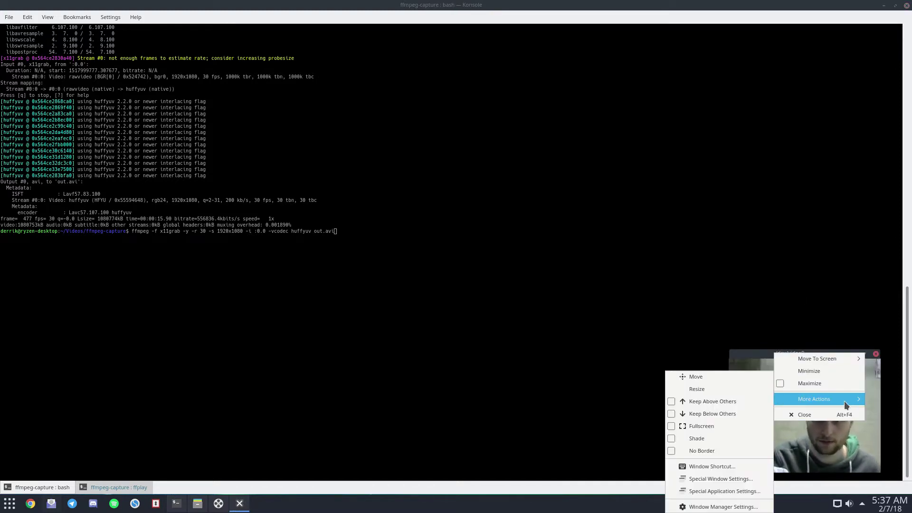
click(712, 403)
mouse_move(775, 355)
mouse_down()
mouse_move(802, 373)
mouse_move(803, 393)
mouse_up()
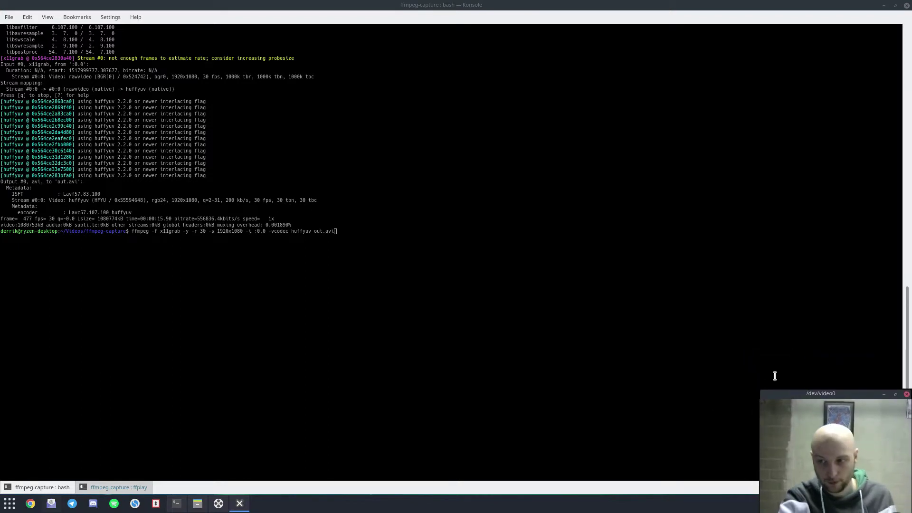
Remove the ffplay window's border and settle it into the bottom-right corner
right_click(821, 394)
mouse_move(862, 442)
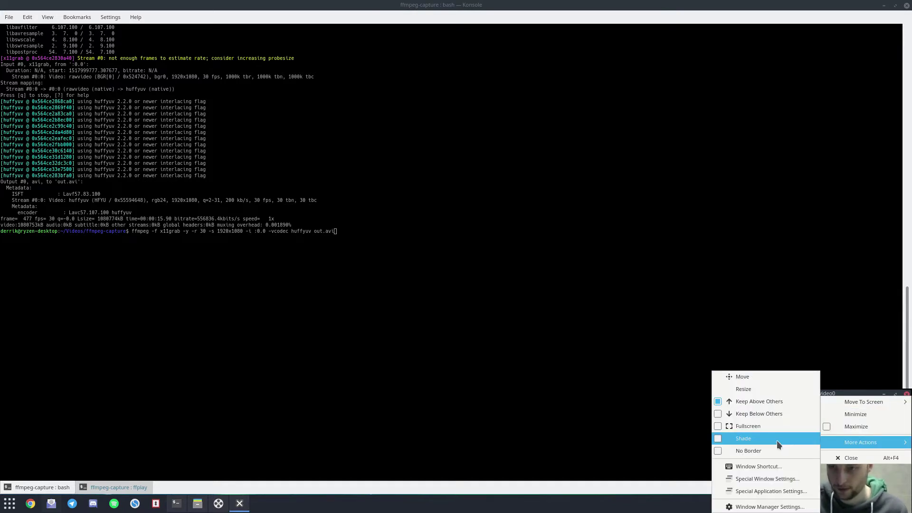
click(749, 449)
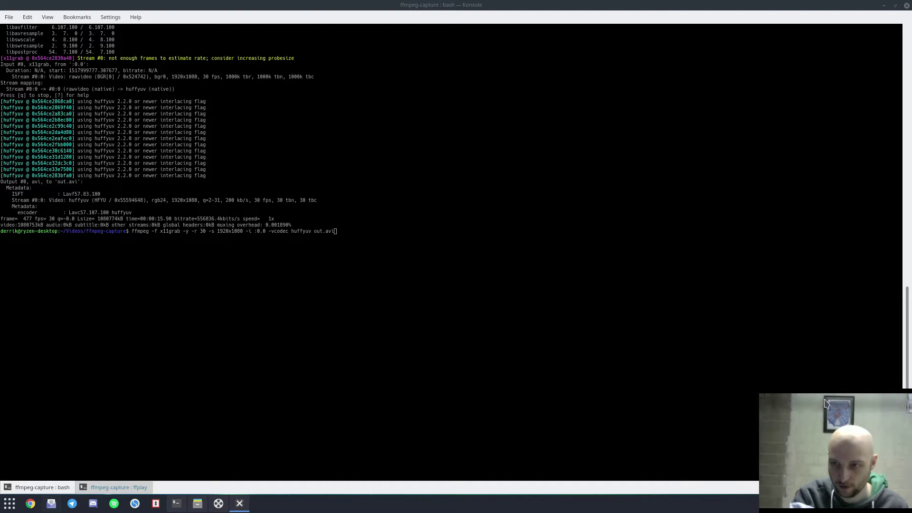
right_click(240, 504)
key(Escape)
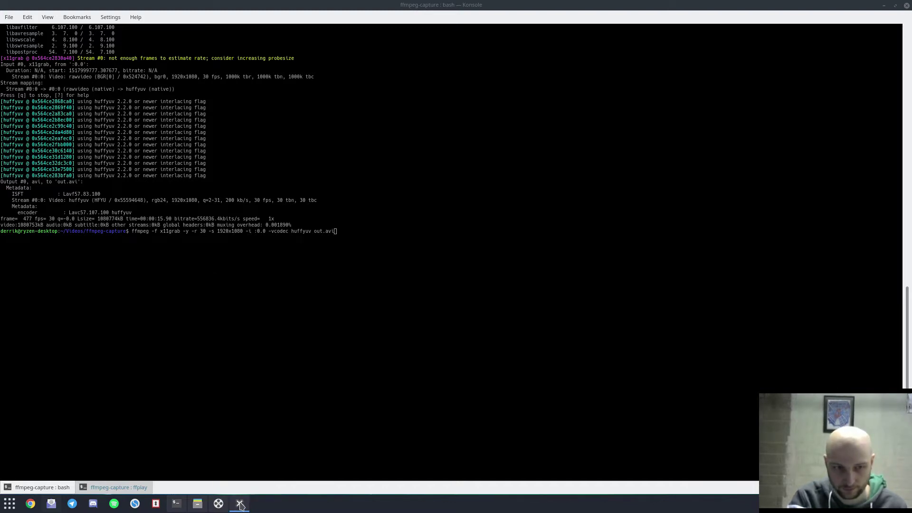
right_click(240, 503)
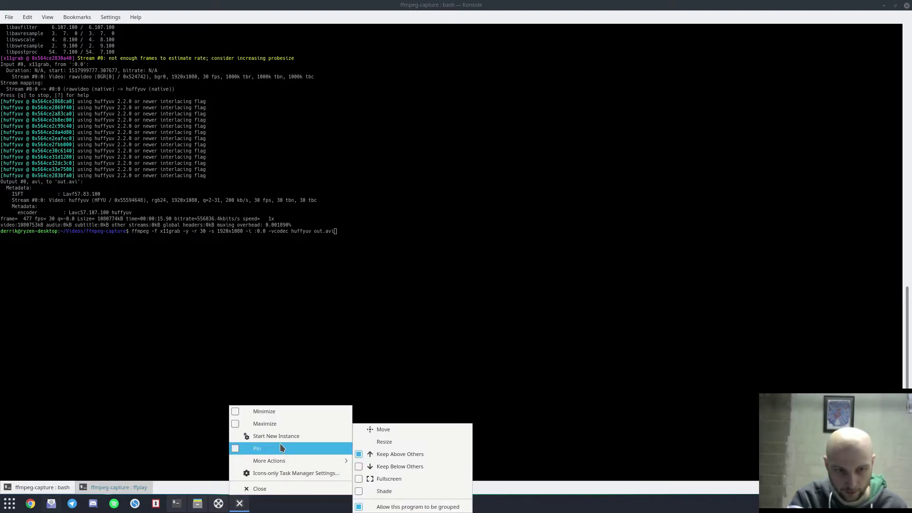
click(399, 436)
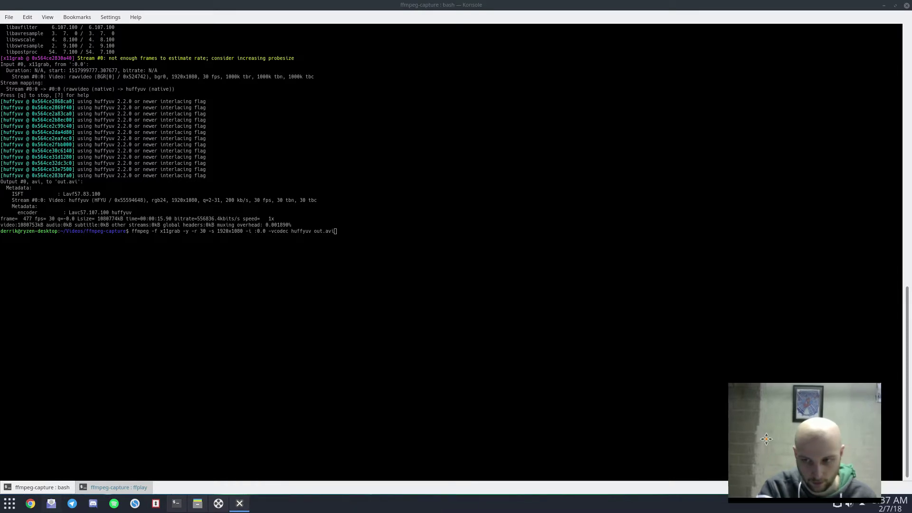
drag(841, 453, 779, 453)
drag(799, 450, 832, 457)
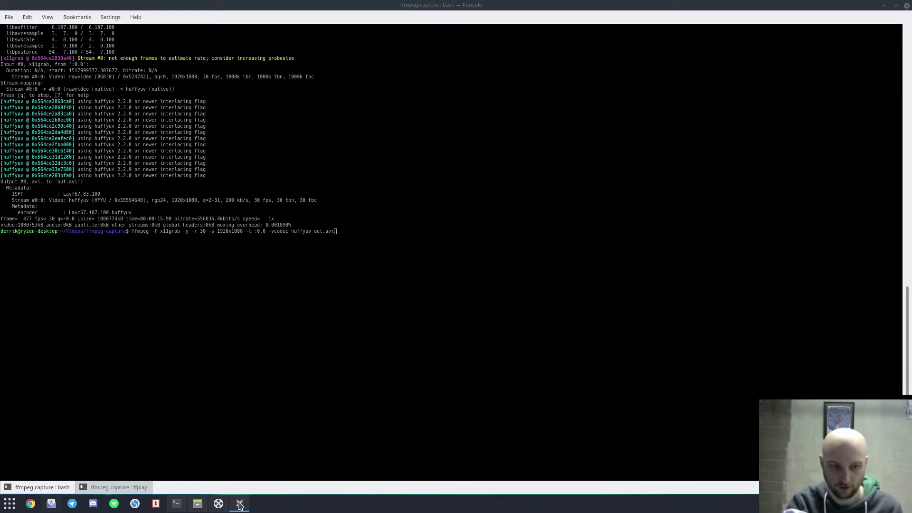
Run the recalled ffmpeg capture to out.avi, check the ffplay tab, then return to the ffmpeg tab
click(393, 267)
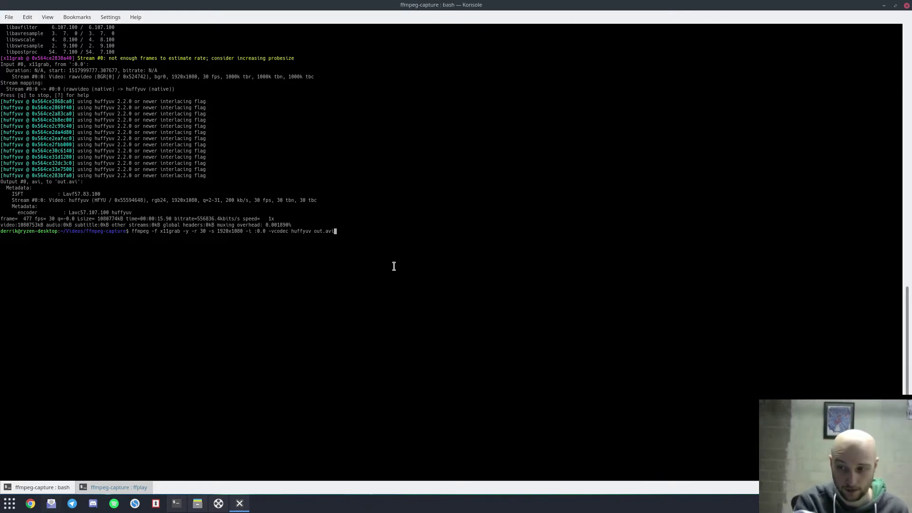
key(Return)
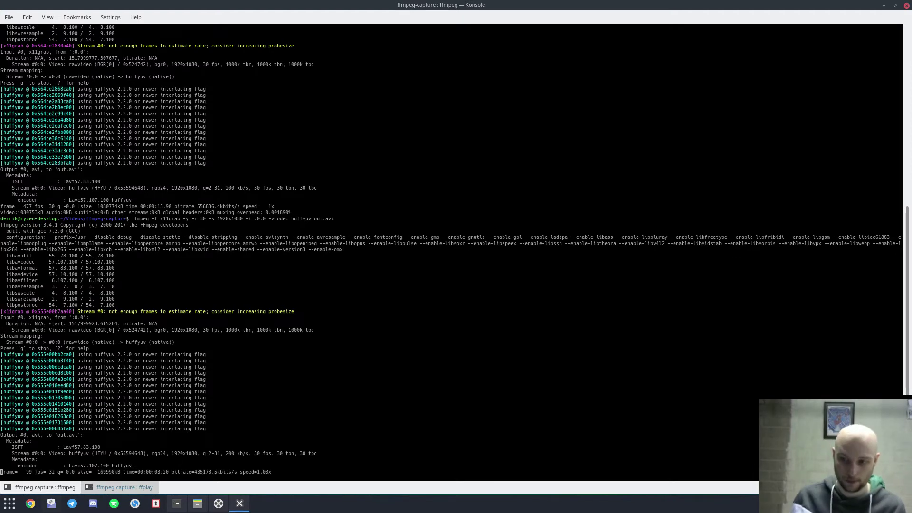
click(111, 488)
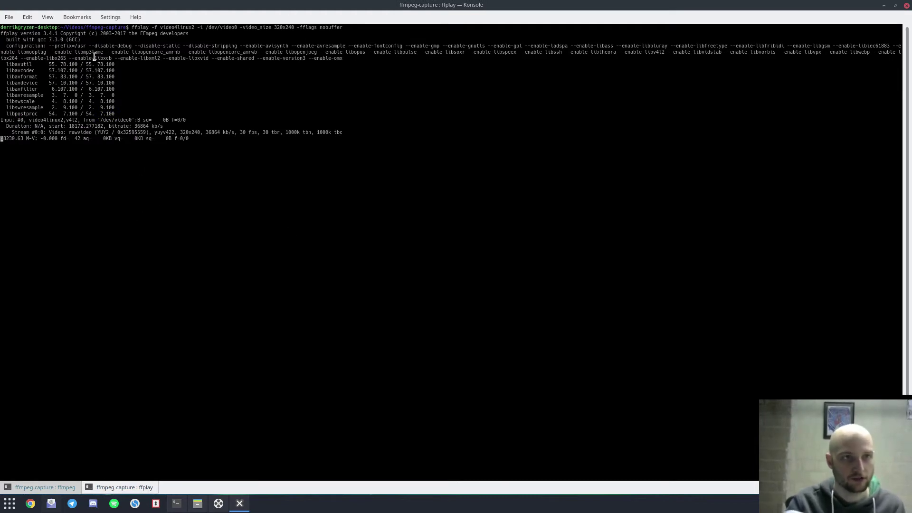
mouse_move(95, 52)
mouse_down()
mouse_move(130, 52)
mouse_move(227, 123)
mouse_up()
click(337, 118)
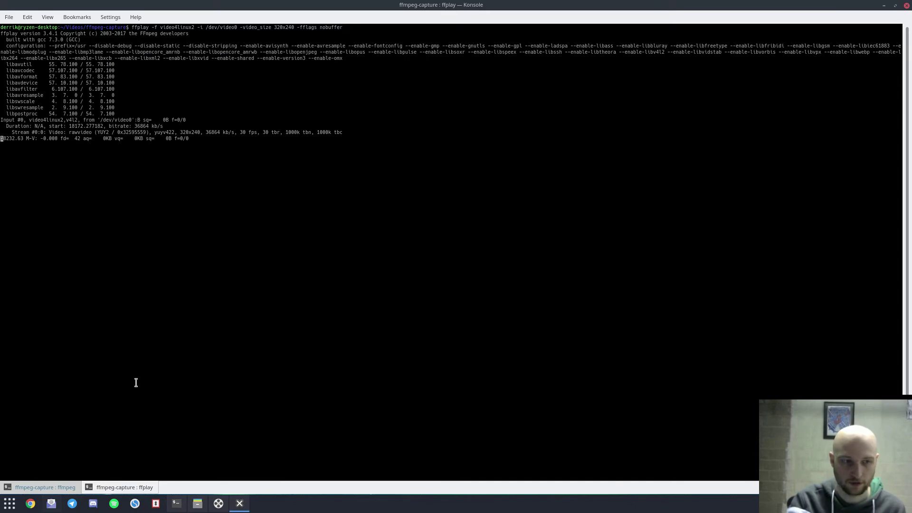
click(58, 487)
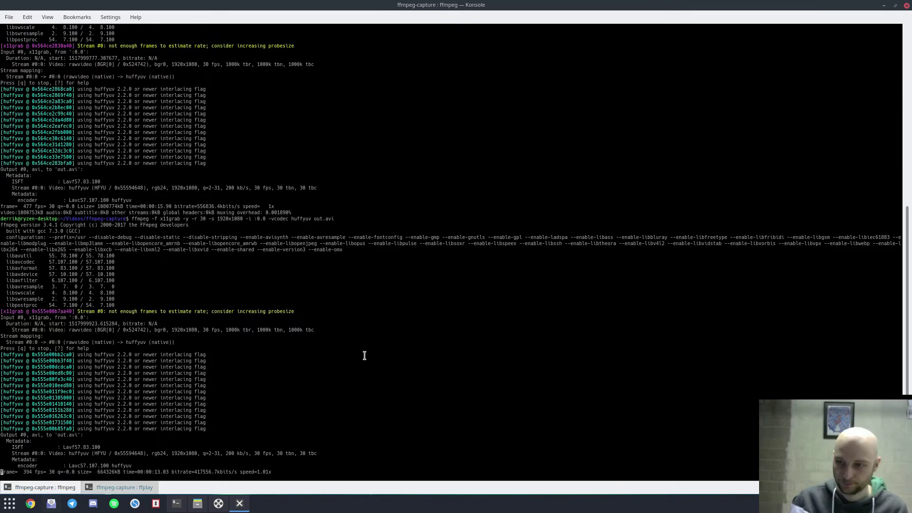